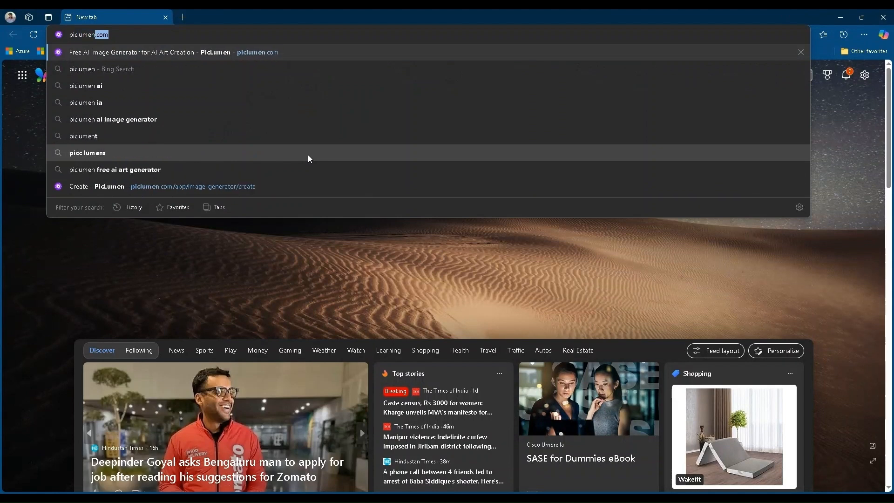
Open piclumen.com, start the free image generator and sign in with a Google account
{"action": "key", "text": "Return"}
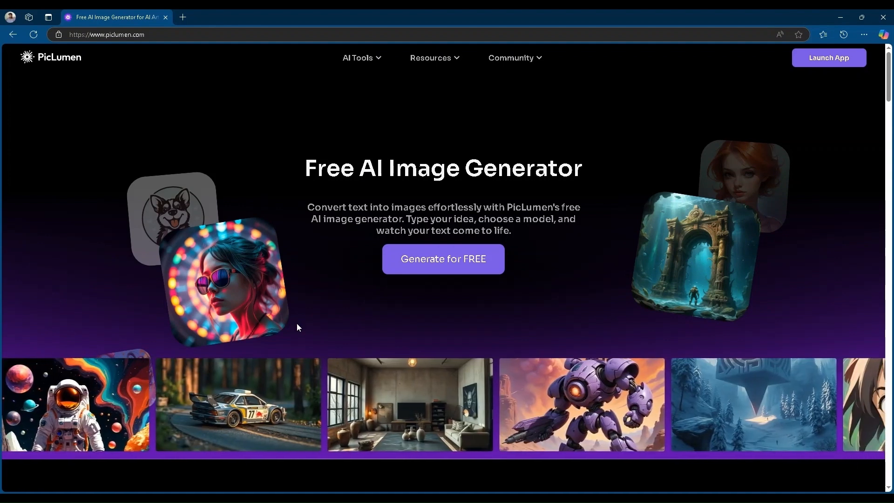
{"action": "mouse_move", "coordinate": [375, 65]}
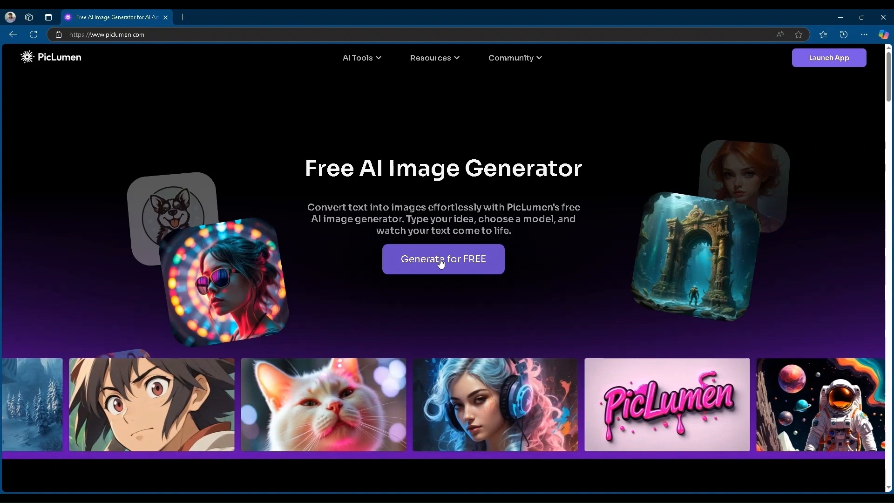
{"action": "left_click", "coordinate": [441, 263]}
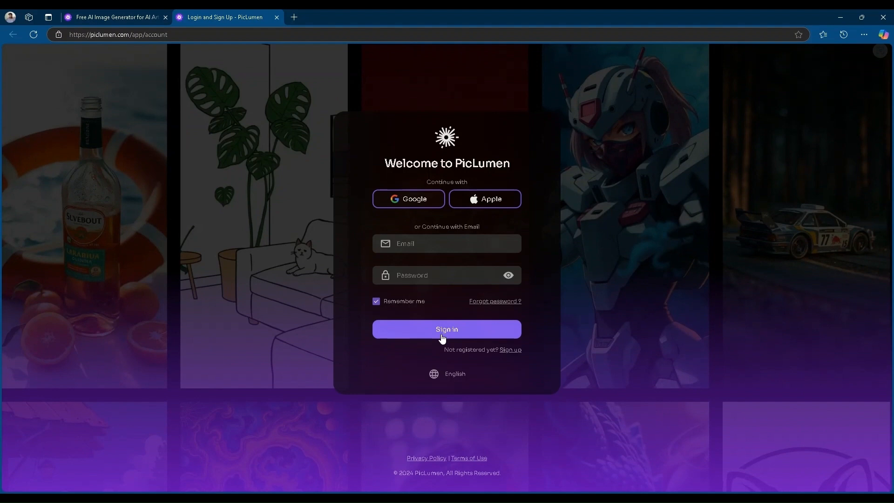
{"action": "left_click", "coordinate": [422, 200]}
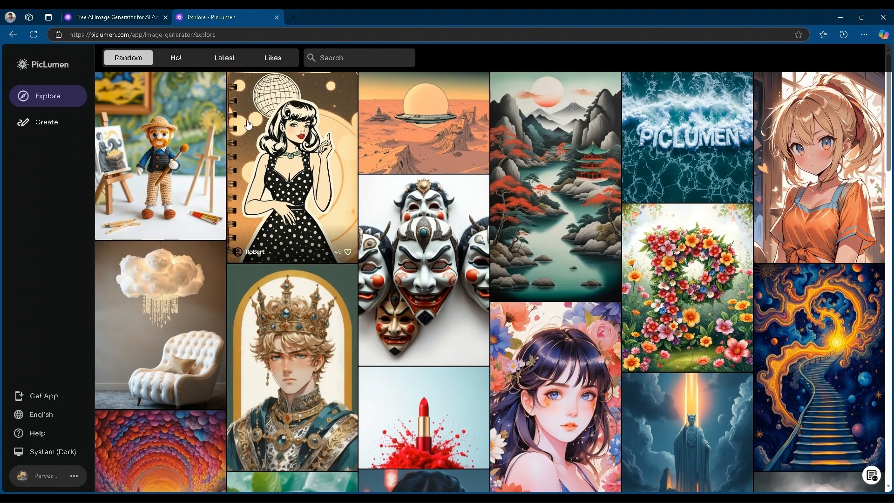
Open the Japanese kabuki masks image from the Explore gallery and examine its prompt and generation details
{"action": "left_click", "coordinate": [459, 287]}
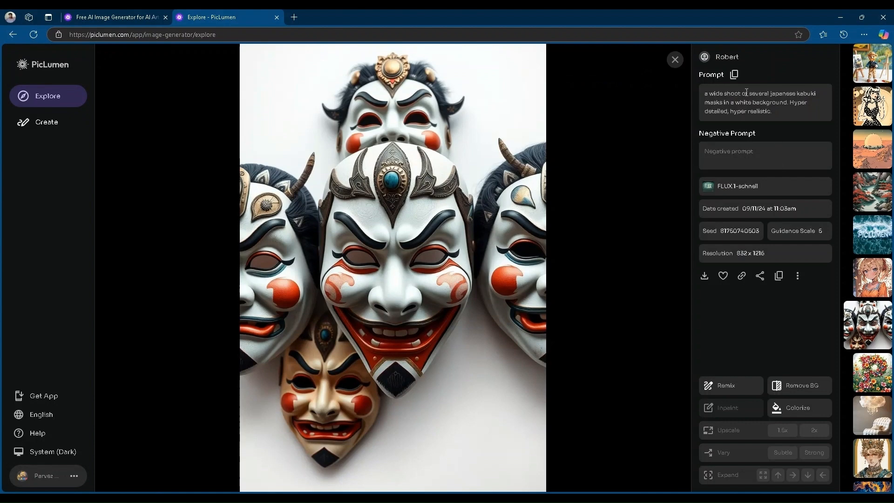
{"action": "left_click_drag", "start_coordinate": [707, 92], "coordinate": [761, 117]}
{"action": "left_click", "coordinate": [730, 158]}
Open the account's Usage Dashboard and check the generation statistics and daily fast hours
{"action": "mouse_move", "coordinate": [71, 458]}
{"action": "left_click", "coordinate": [74, 475]}
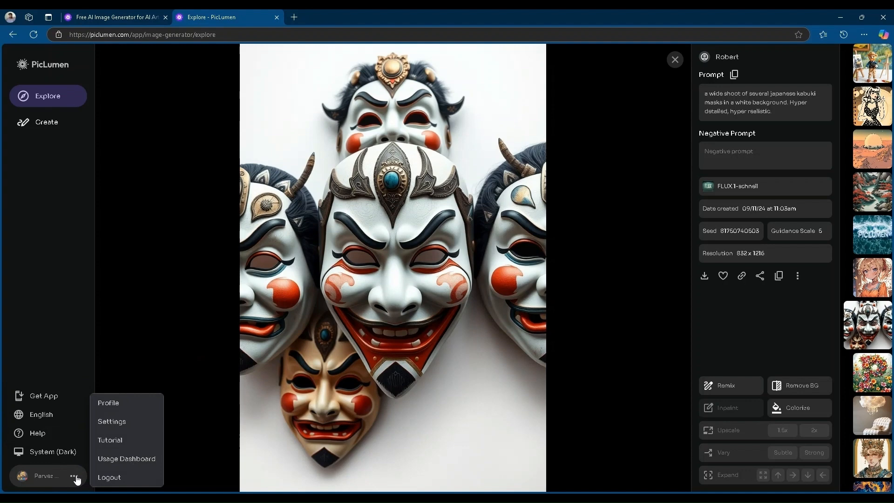
{"action": "left_click", "coordinate": [115, 460]}
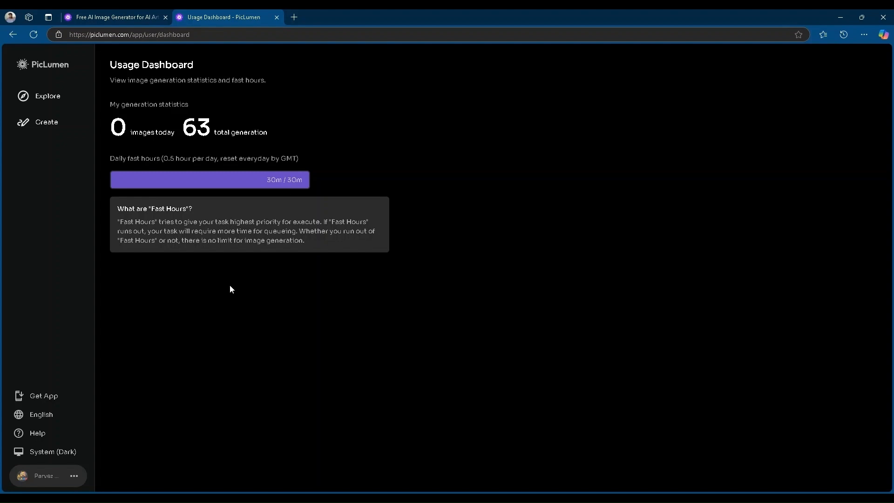
Go to the image creation page and choose the PicLumen Realistic V2 model
{"action": "left_click", "coordinate": [53, 126]}
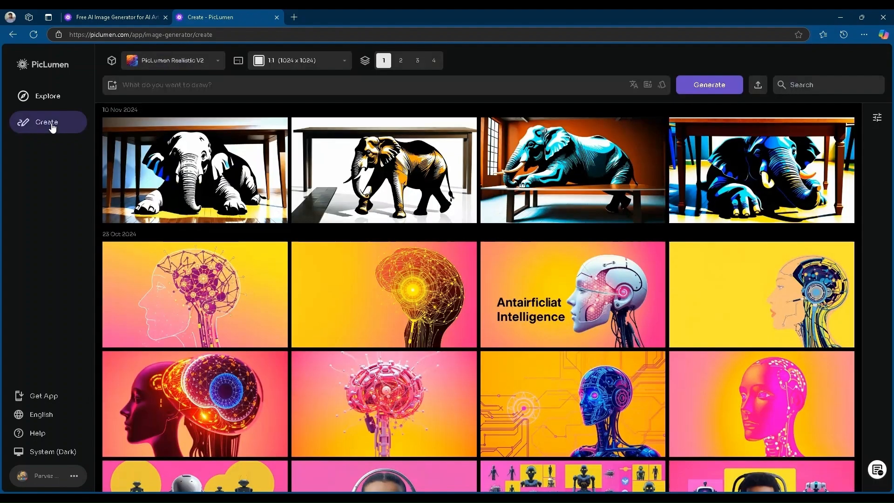
{"action": "mouse_move", "coordinate": [501, 346]}
{"action": "left_click", "coordinate": [218, 62]}
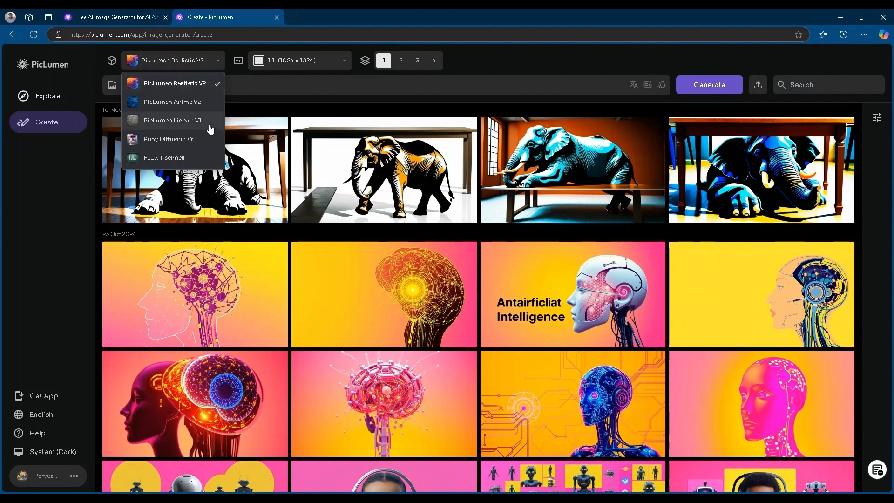
{"action": "left_click", "coordinate": [206, 83]}
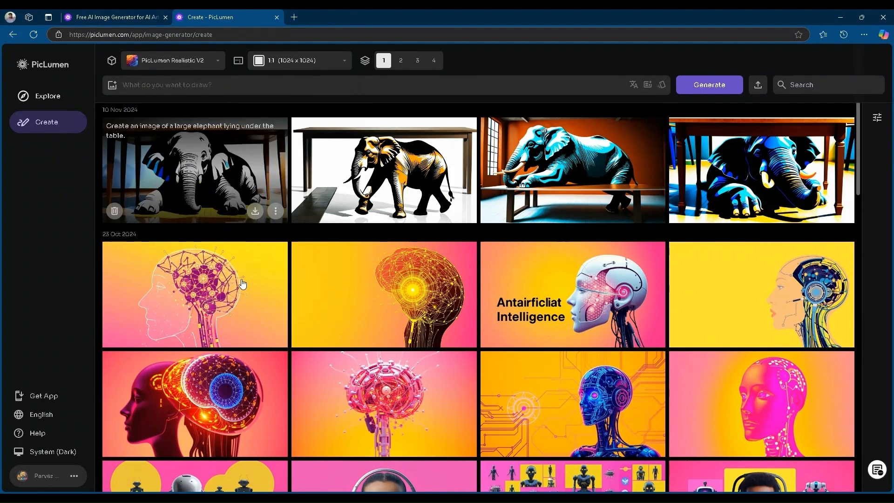
Set the image format to 16:9 (1344 x 768) and the number of images per generation to 4
{"action": "left_click", "coordinate": [316, 64]}
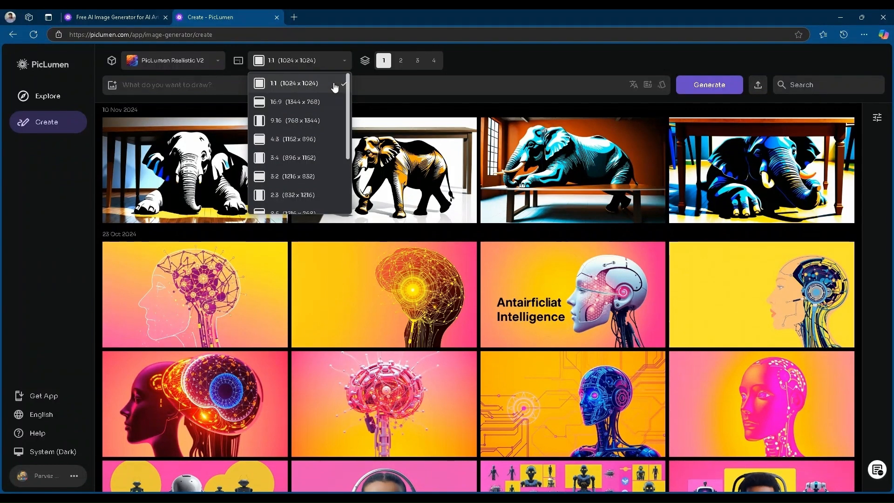
{"action": "left_click", "coordinate": [313, 103]}
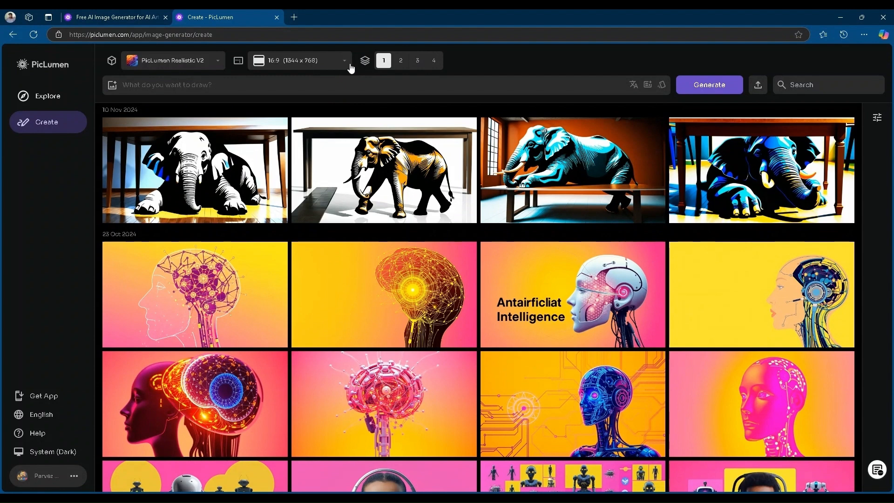
{"action": "left_click", "coordinate": [433, 63]}
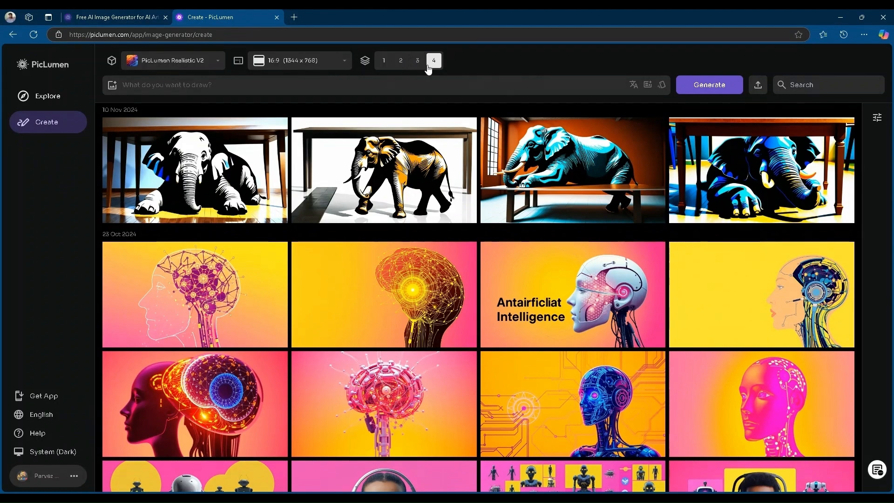
Examine the advanced generation settings for negative prompt, guidance scale, steps and seed, and close them again
{"action": "left_click", "coordinate": [876, 120]}
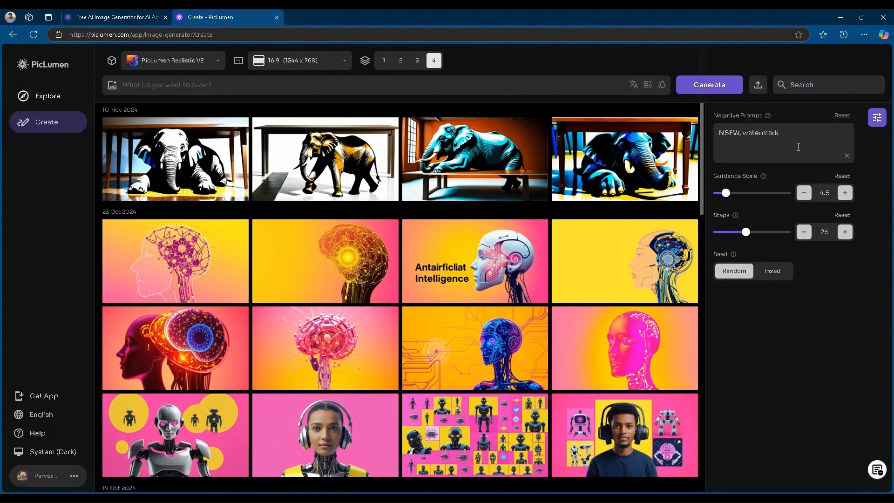
{"action": "mouse_move", "coordinate": [729, 195]}
{"action": "mouse_move", "coordinate": [748, 232]}
{"action": "left_click", "coordinate": [877, 117]}
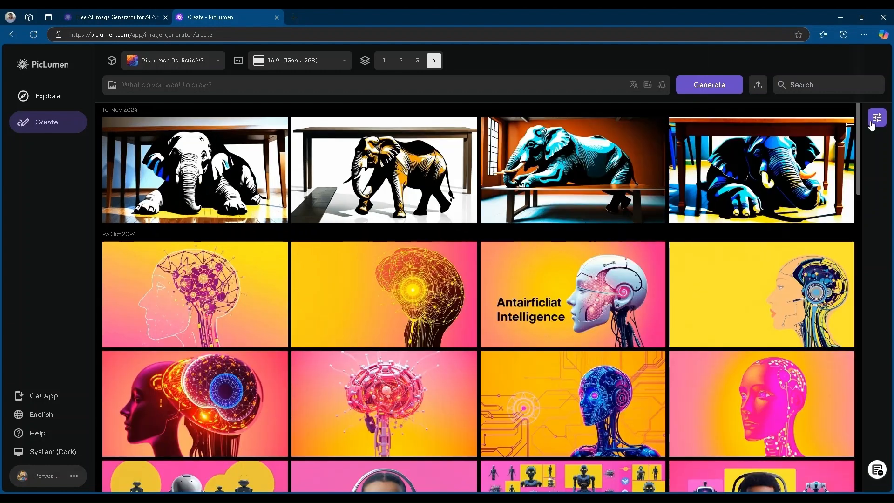
Search for Google Translate in a new browser tab and open the translator
{"action": "left_click", "coordinate": [130, 82]}
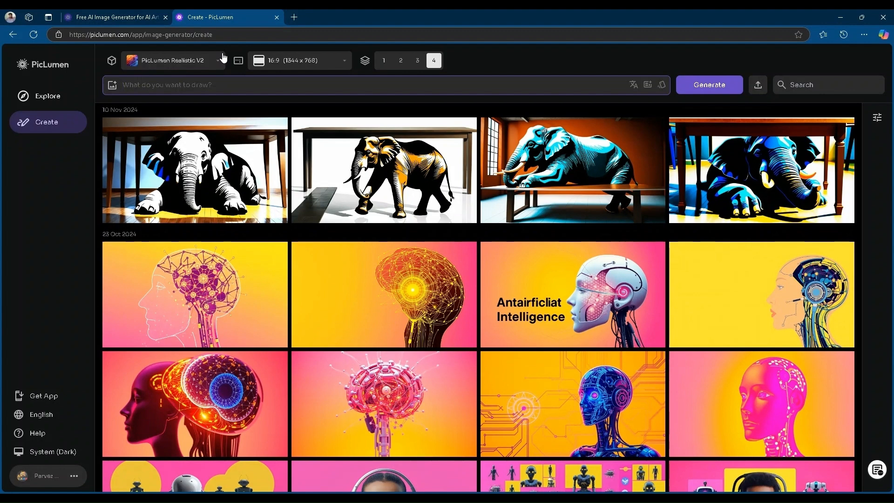
{"action": "key", "text": "ctrl+t"}
{"action": "type", "text": "google tr"}
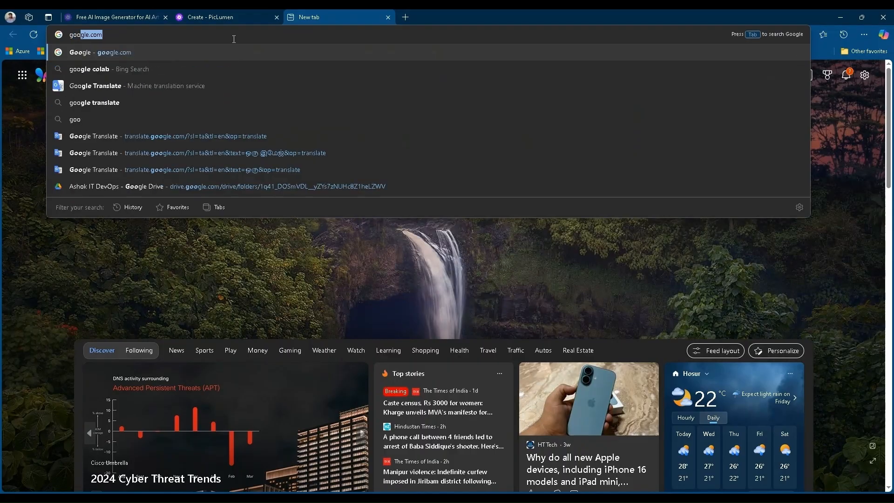
{"action": "key", "text": "Return"}
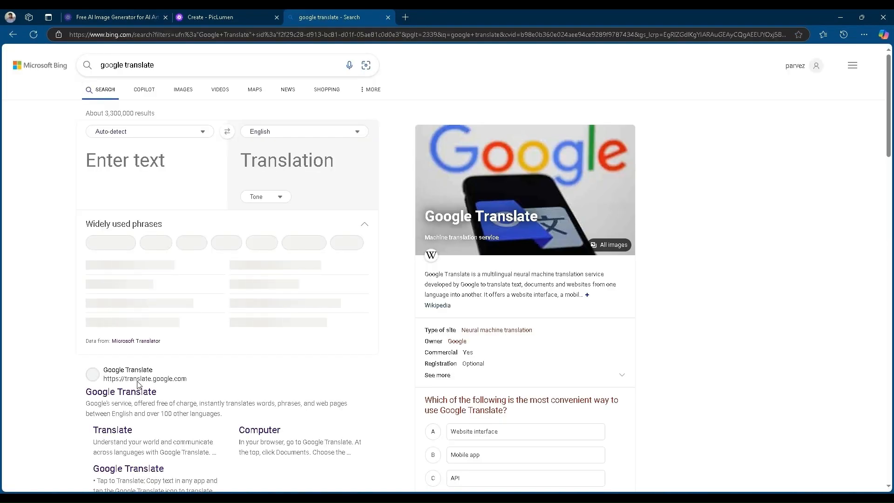
{"action": "left_click", "coordinate": [333, 251]}
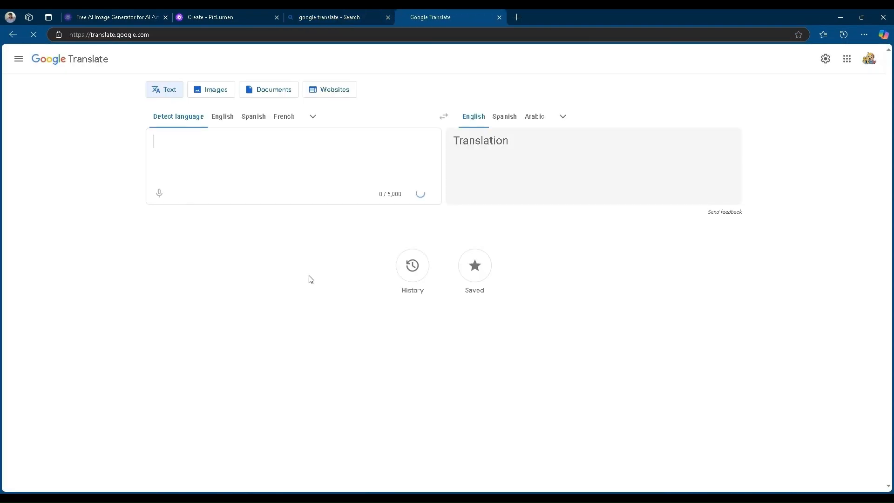
Translate from Tamil to English by dictating a description of a Tamil woman reading on the floor in the morning, with light from the window behind her
{"action": "left_click", "coordinate": [218, 120]}
{"action": "left_click", "coordinate": [472, 125]}
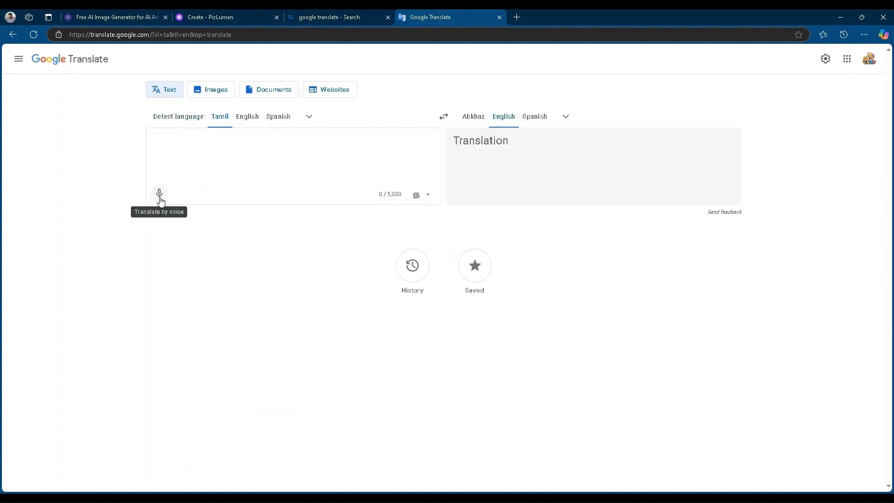
{"action": "left_click", "coordinate": [159, 193]}
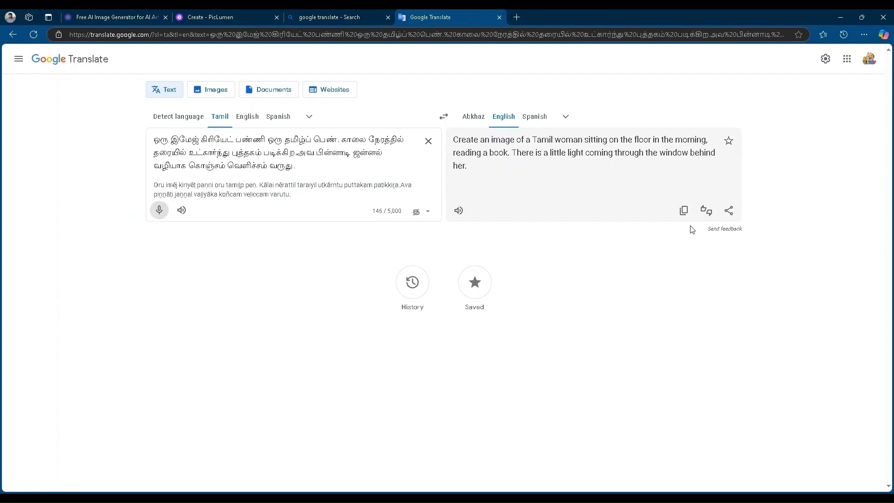
Copy the English translation into the image prompt in PicLumen and generate the images
{"action": "left_click", "coordinate": [684, 210]}
{"action": "left_click", "coordinate": [225, 17]}
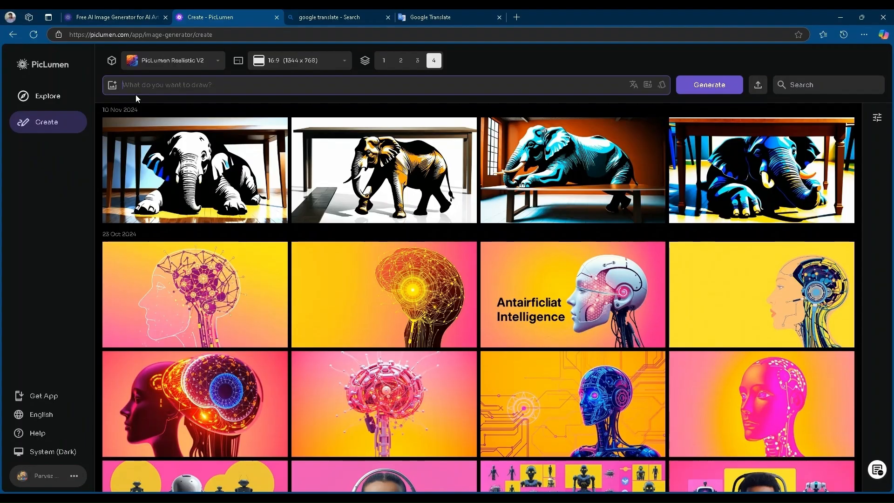
{"action": "left_click", "coordinate": [131, 85]}
{"action": "key", "text": "ctrl+v"}
{"action": "left_click", "coordinate": [723, 84]}
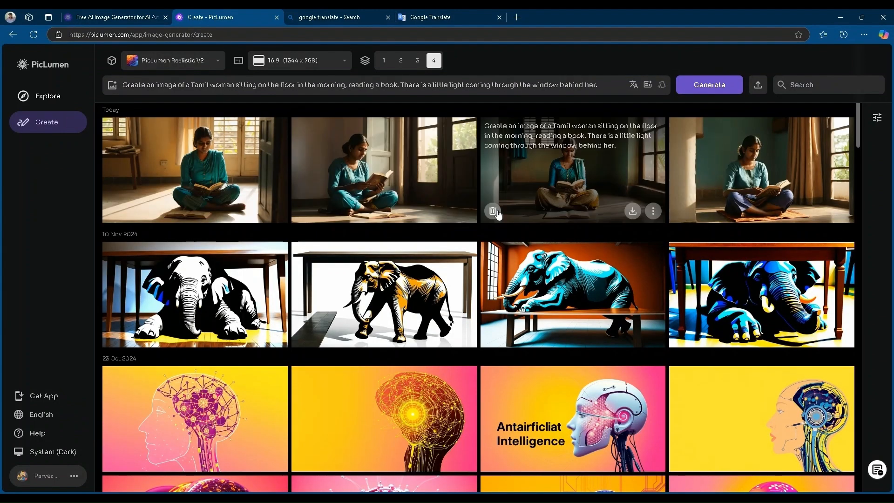
View the generated images of the woman at full size and check the prompt's reference-image upload option
{"action": "left_click", "coordinate": [449, 175]}
{"action": "left_click", "coordinate": [449, 170]}
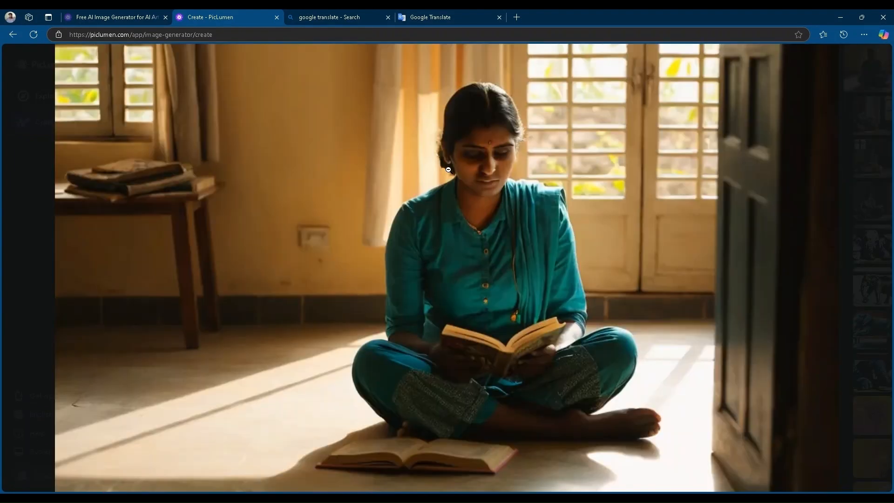
{"action": "scroll", "coordinate": [448, 170], "scroll_direction": "down", "scroll_amount": 1}
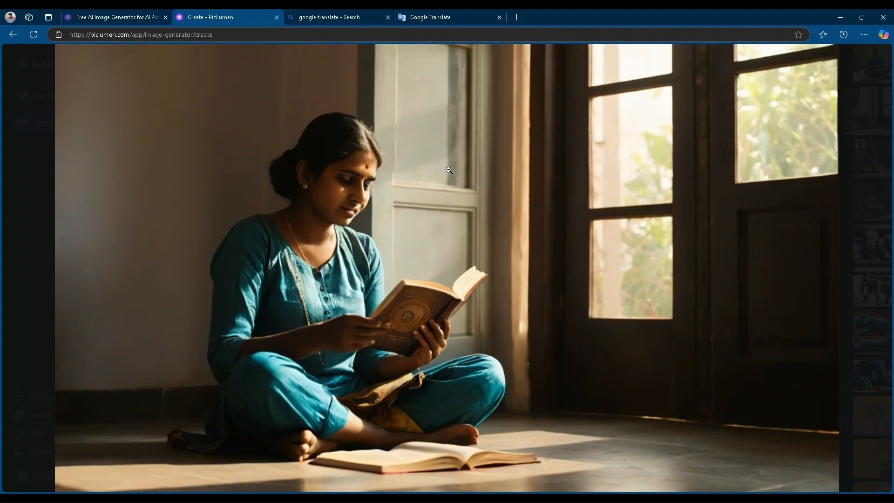
{"action": "left_click", "coordinate": [448, 170]}
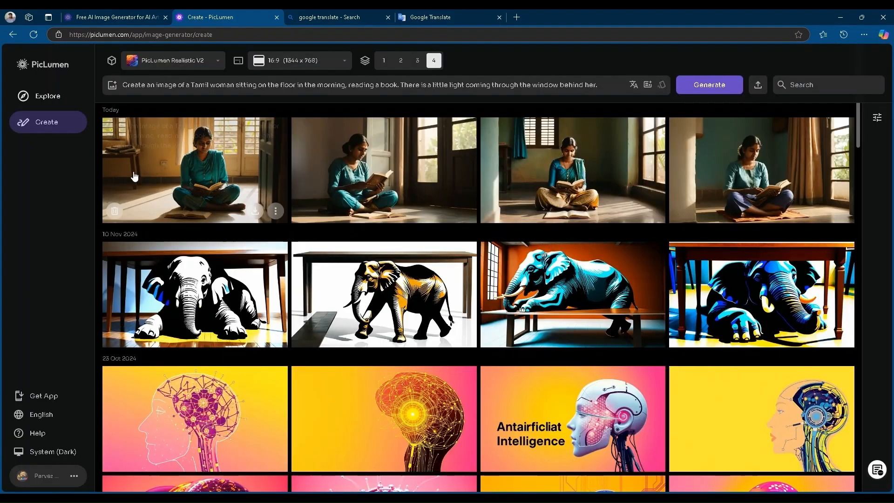
{"action": "left_click", "coordinate": [112, 85]}
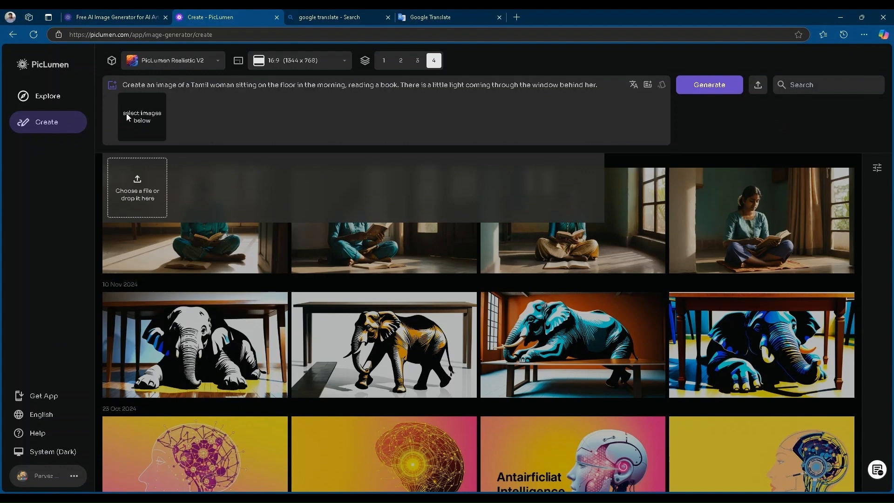
{"action": "left_click", "coordinate": [168, 214]}
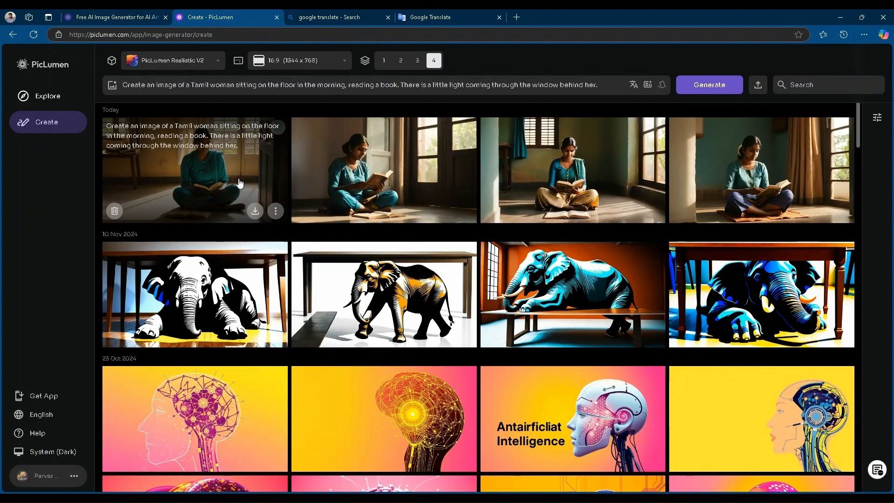
Download the first generated image of the reading woman and create a version with its background removed
{"action": "left_click", "coordinate": [239, 183]}
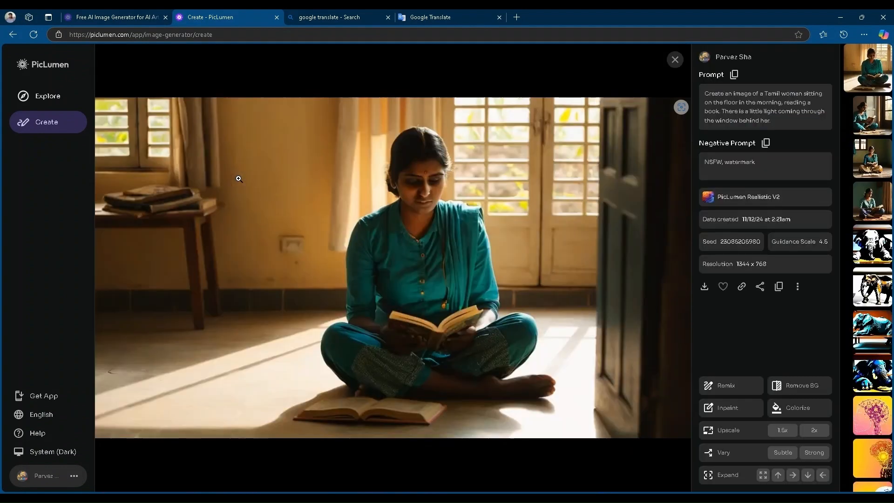
{"action": "left_click", "coordinate": [705, 287]}
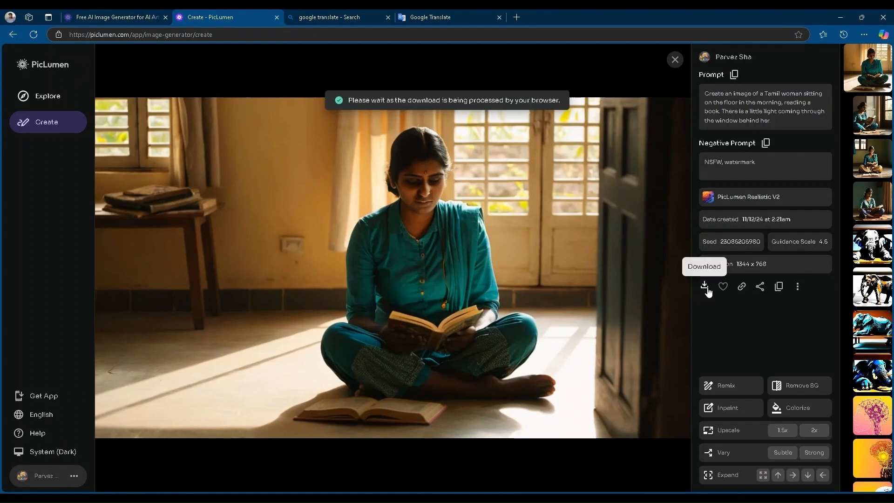
{"action": "left_click", "coordinate": [794, 394]}
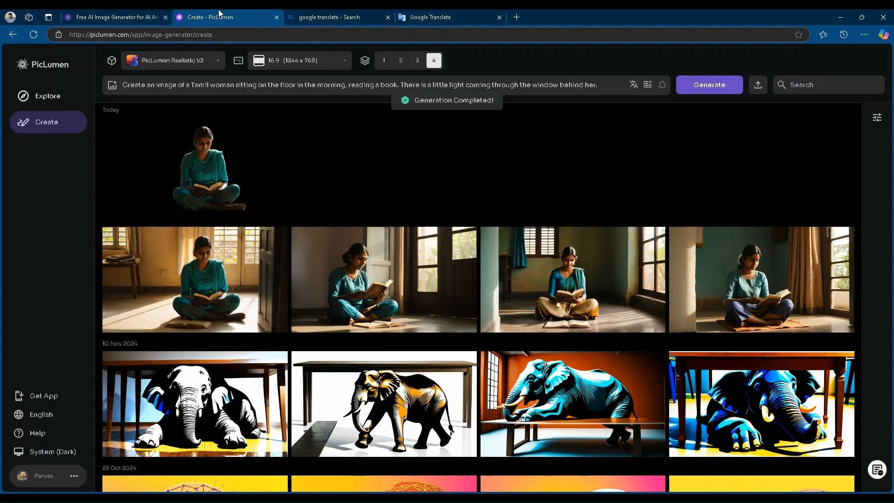
{"action": "left_click", "coordinate": [286, 170]}
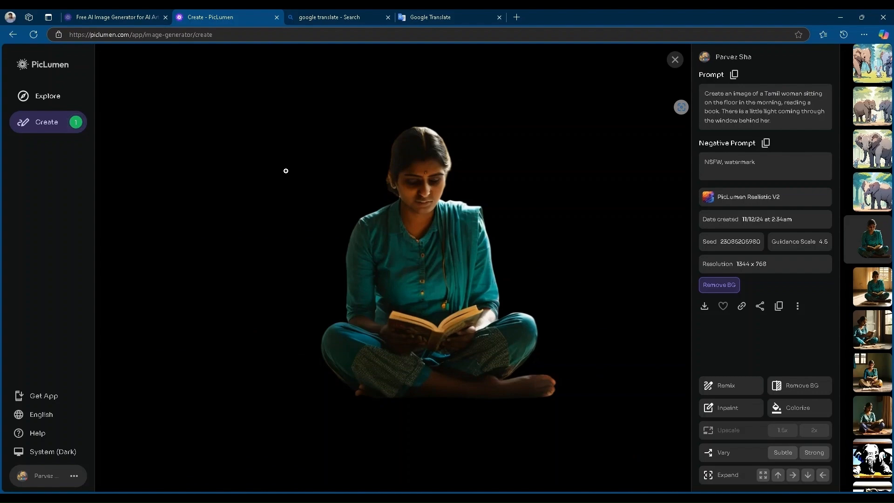
{"action": "left_click", "coordinate": [674, 60]}
Switch the generation model to PicLumen Anime V2
{"action": "left_click", "coordinate": [219, 65]}
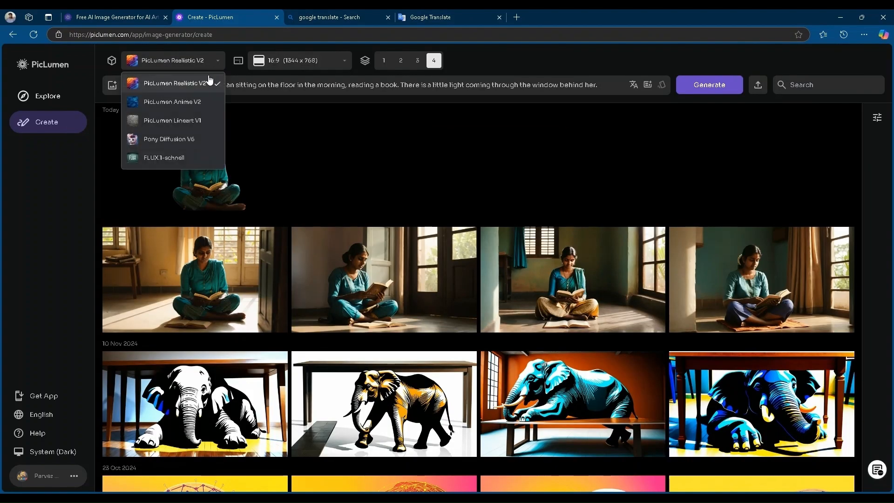
{"action": "left_click", "coordinate": [201, 102]}
{"action": "mouse_move", "coordinate": [229, 145]}
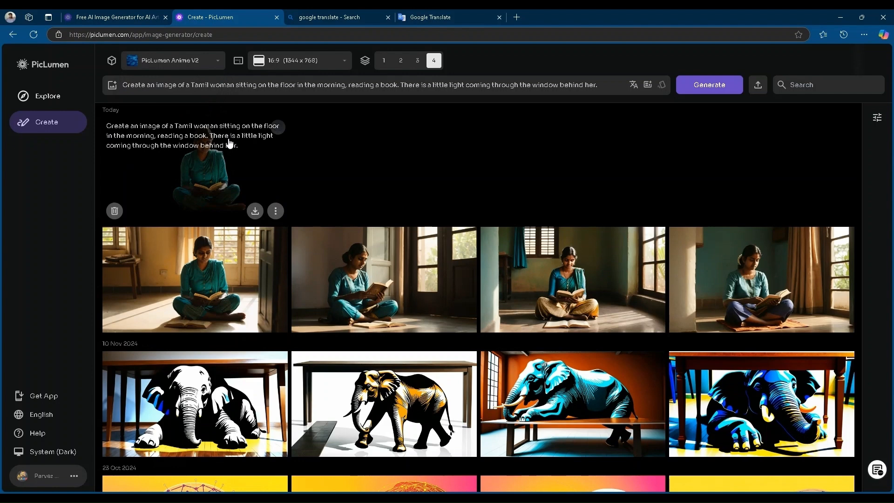
Replace the prompt with "Create an image of an elephant and a mouse. Standing opposite of each other, in a Forest Background."
{"action": "left_click", "coordinate": [424, 78]}
{"action": "key", "text": "ctrl+a"}
{"action": "type", "text": "Create an image of an elephant and a mouse. Standing opposite of each other, in a Forest Background."}
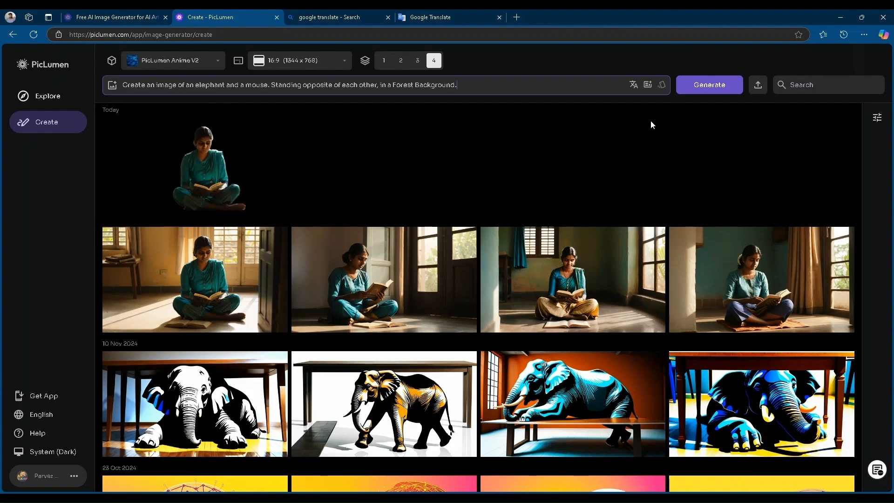
Generate the elephant-and-mouse images and open the third one for expanding
{"action": "left_click", "coordinate": [706, 93]}
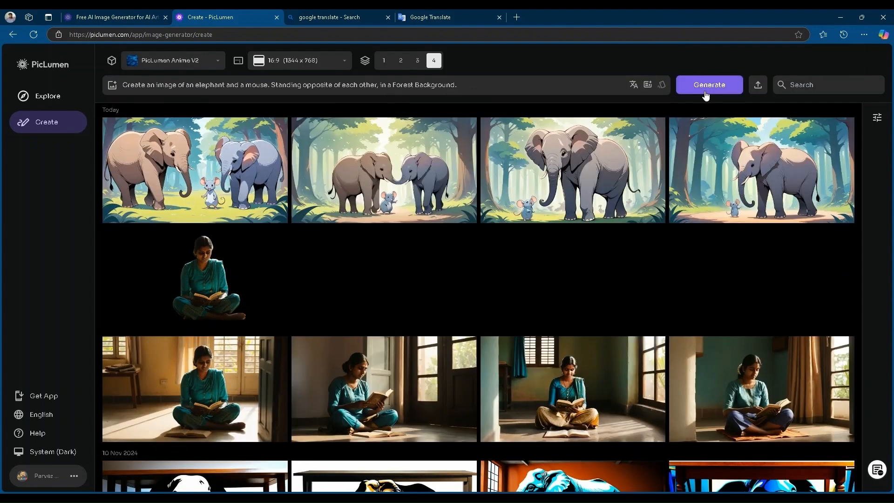
{"action": "left_click", "coordinate": [577, 185]}
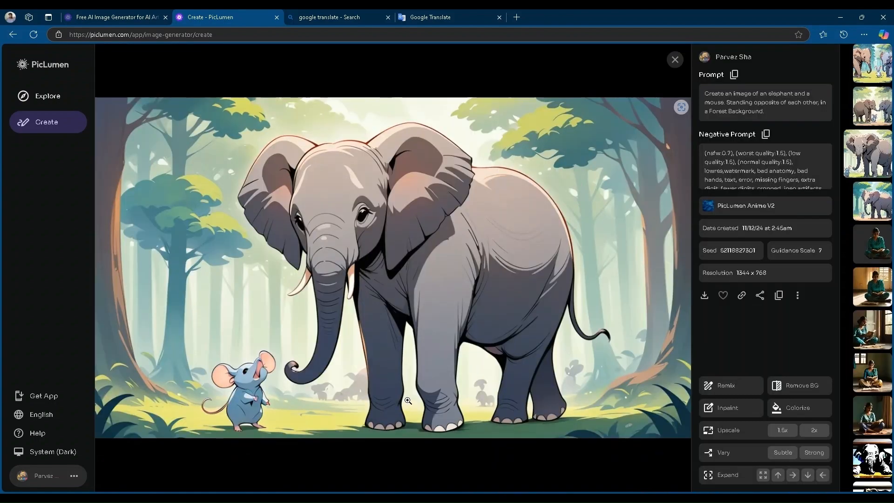
{"action": "left_click", "coordinate": [728, 474]}
Expand the image's canvas with the 2x preset, submit it and view the expanded result at full size
{"action": "left_click_drag", "start_coordinate": [709, 375], "coordinate": [744, 416]}
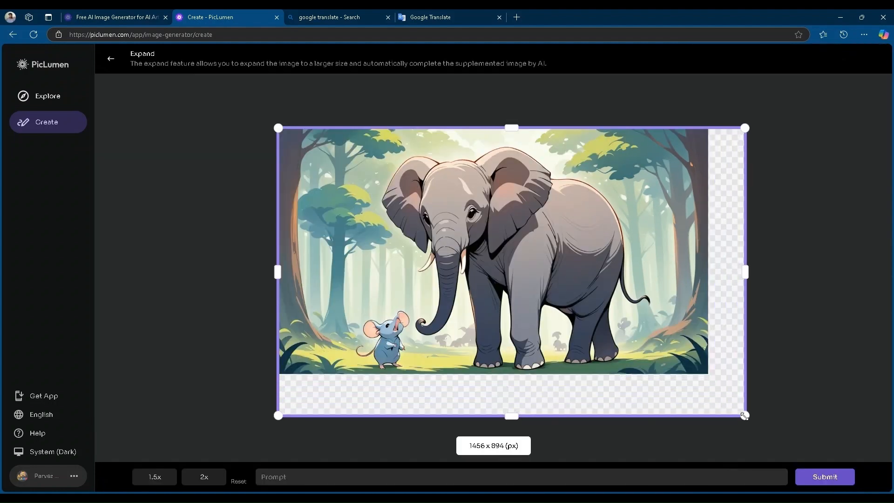
{"action": "left_click_drag", "start_coordinate": [278, 128], "coordinate": [238, 103]}
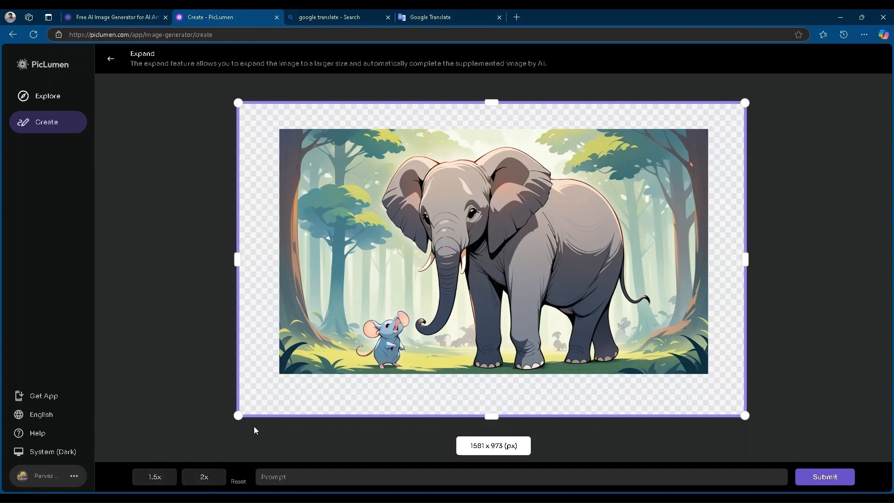
{"action": "left_click", "coordinate": [213, 478]}
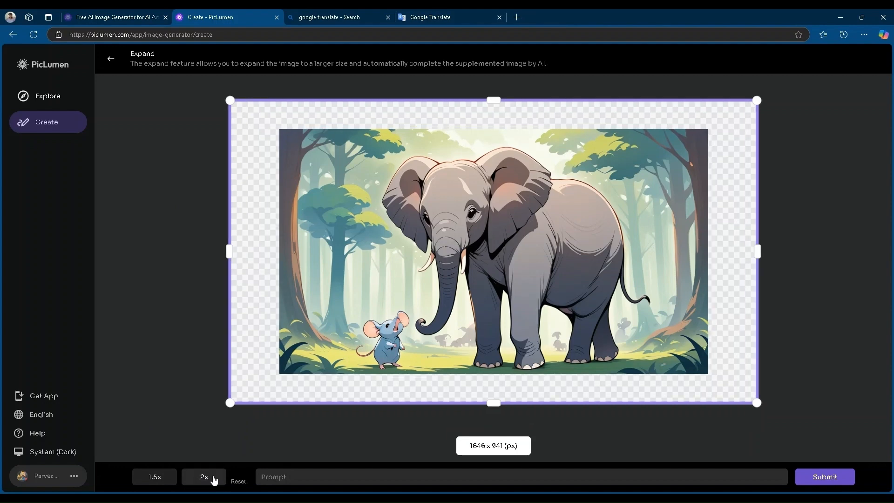
{"action": "left_click", "coordinate": [214, 478]}
{"action": "left_click", "coordinate": [824, 477]}
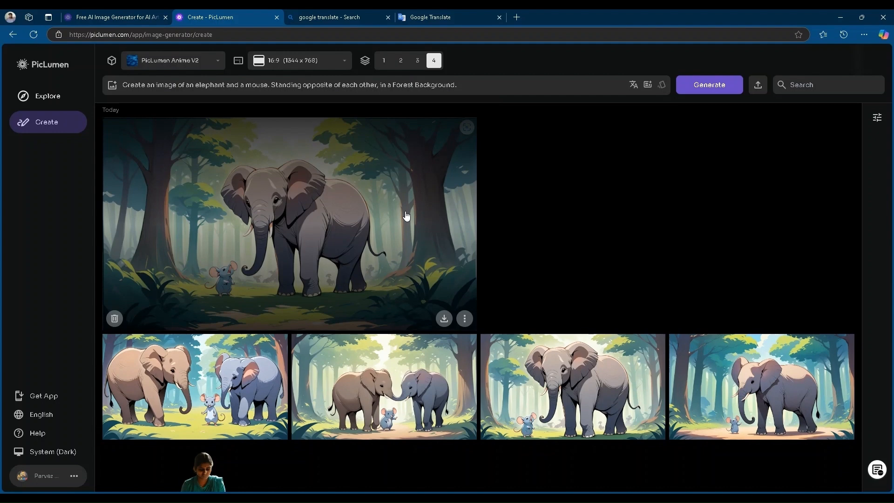
{"action": "left_click", "coordinate": [365, 297]}
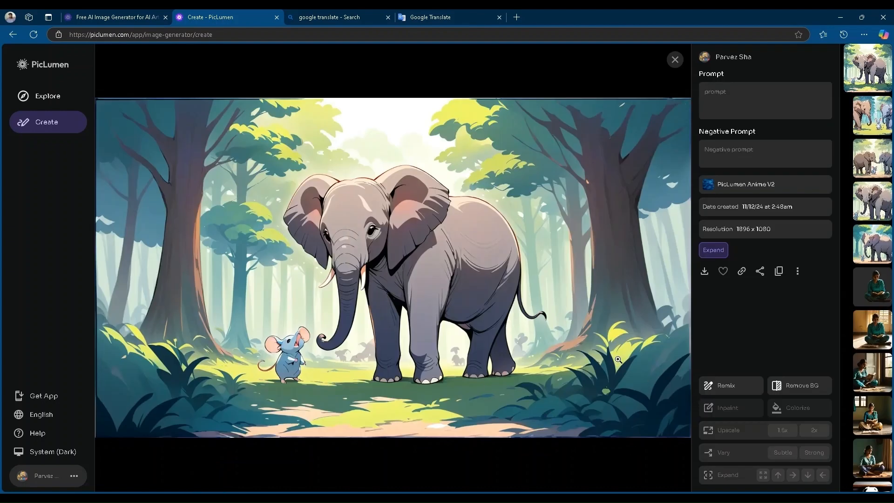
{"action": "left_click", "coordinate": [675, 60]}
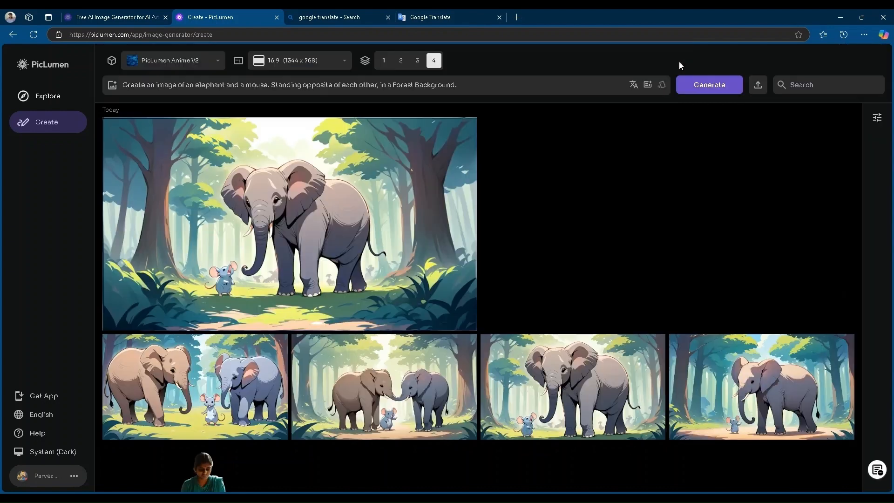
Switch the generation model to PicLumen Lineart V1 and generate images from the same elephant-and-mouse prompt
{"action": "left_click", "coordinate": [211, 66]}
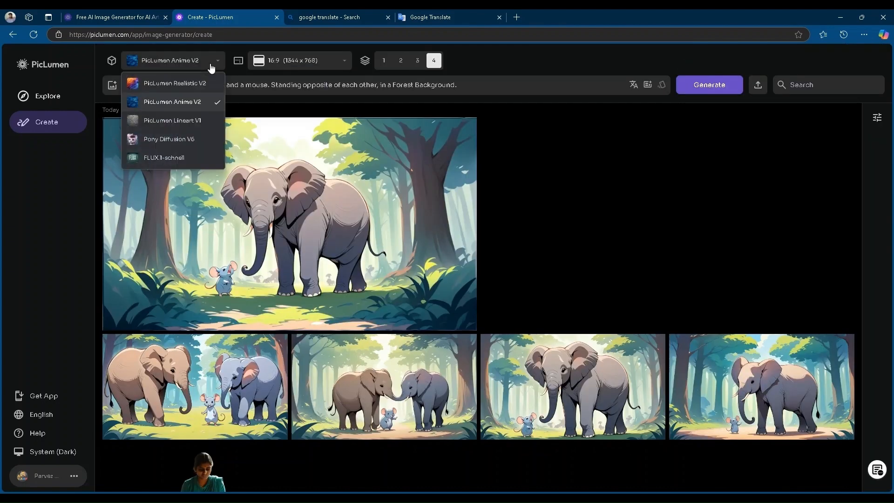
{"action": "left_click", "coordinate": [199, 122]}
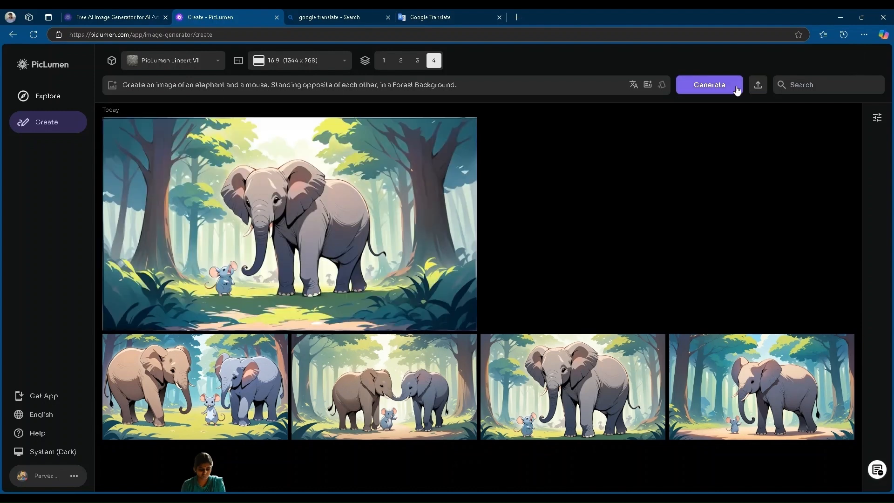
{"action": "left_click", "coordinate": [737, 90]}
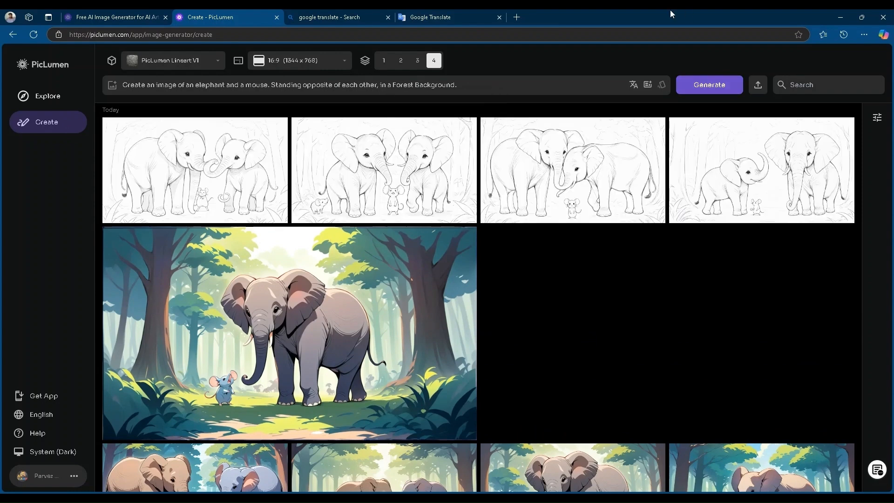
Colorize the second line-art image without a prompt and view the colored version at full size
{"action": "left_click", "coordinate": [373, 192]}
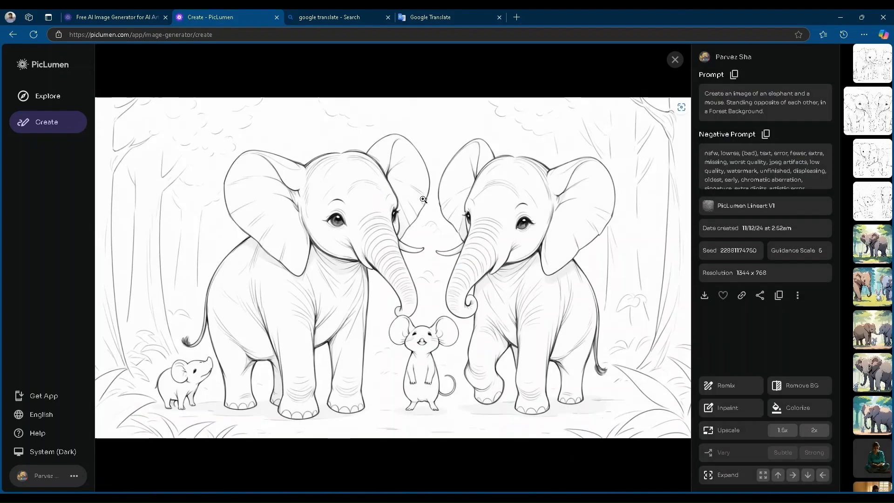
{"action": "left_click", "coordinate": [794, 409]}
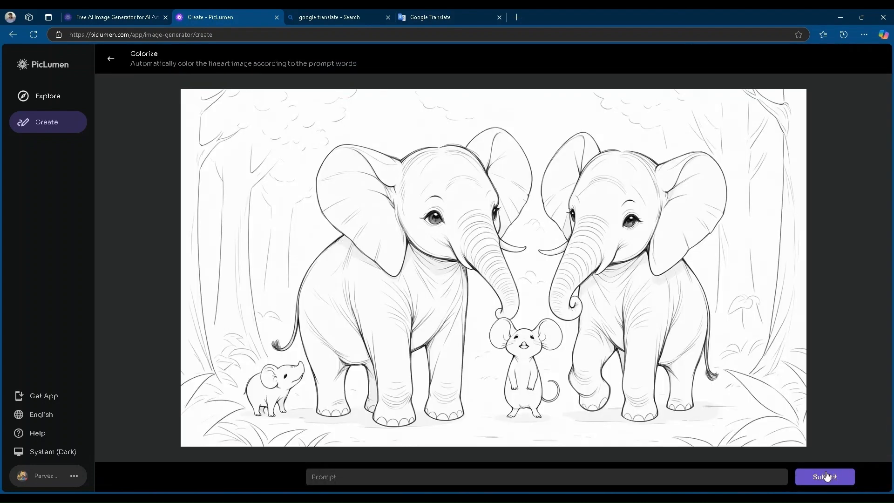
{"action": "left_click", "coordinate": [826, 476]}
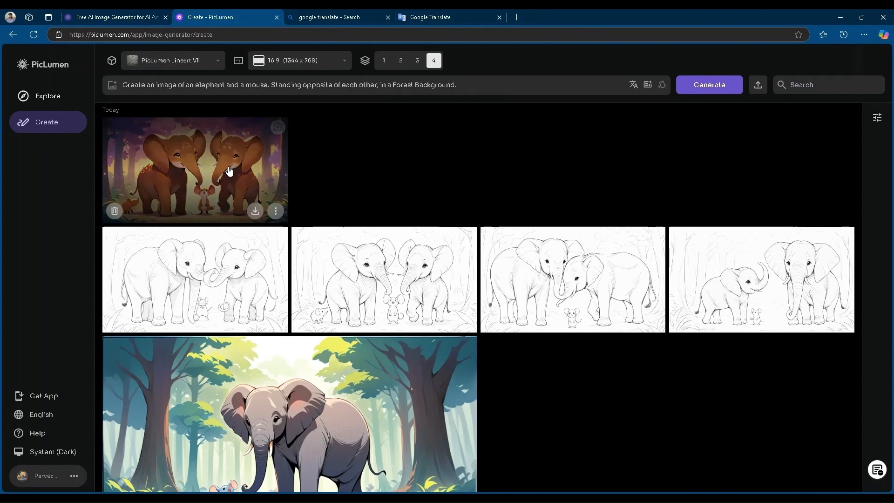
{"action": "left_click", "coordinate": [229, 166]}
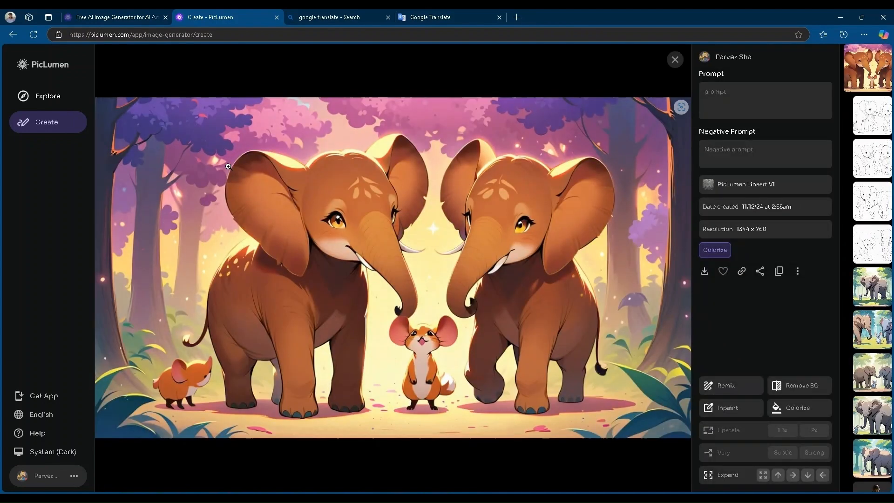
{"action": "left_click", "coordinate": [673, 61]}
Switch the generation model to Pony Diffusion V6 and generate images from the elephant-and-mouse prompt
{"action": "left_click", "coordinate": [219, 64]}
{"action": "left_click", "coordinate": [201, 139]}
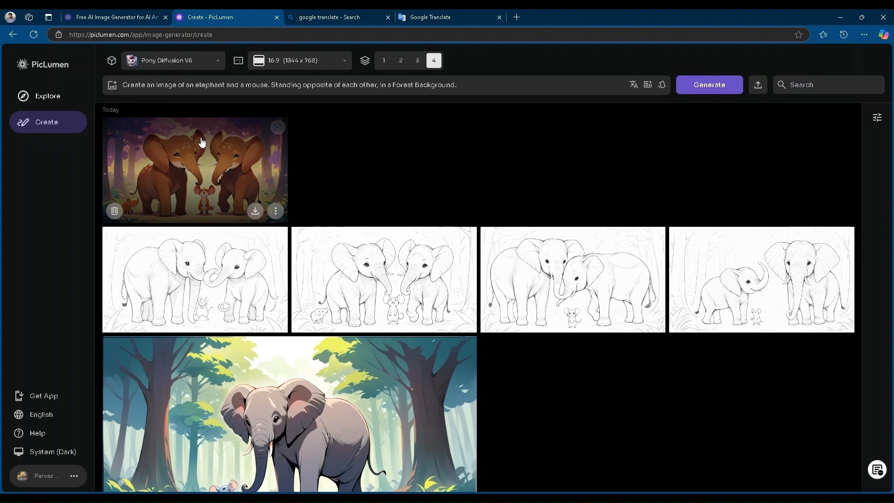
{"action": "left_click", "coordinate": [702, 89]}
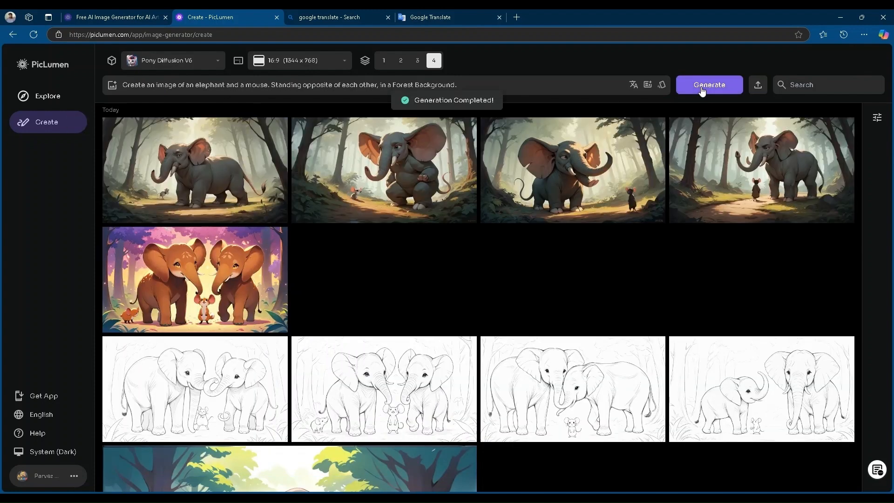
Inpaint the third Pony Diffusion image by masking the mouse with the prompt "remove the mouse", and view the result
{"action": "left_click", "coordinate": [595, 193]}
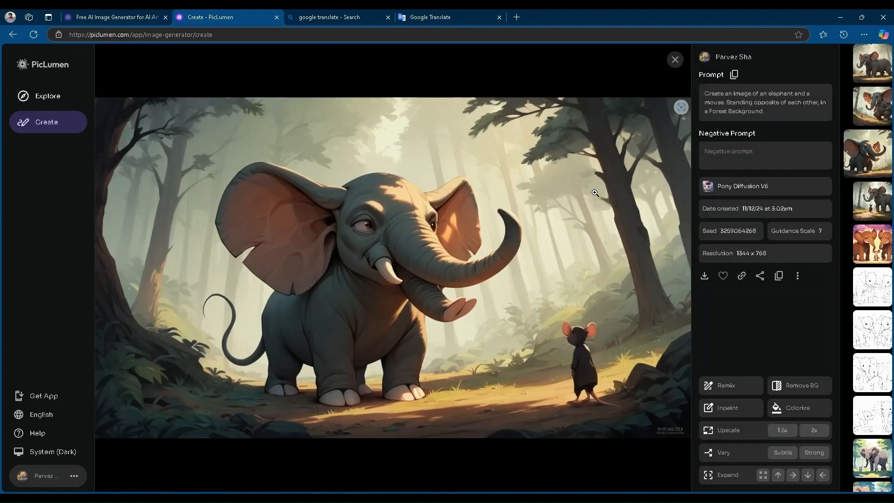
{"action": "left_click", "coordinate": [718, 409]}
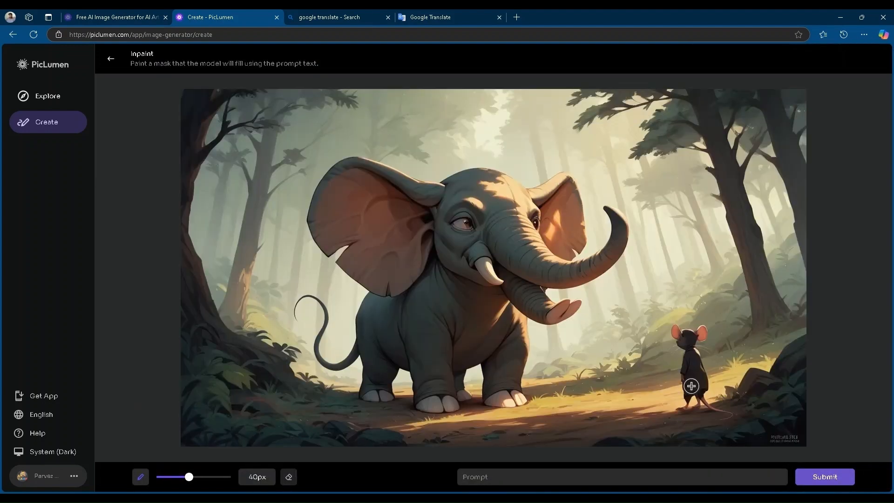
{"action": "mouse_move", "coordinate": [694, 398]}
{"action": "left_mouse_down"}
{"action": "mouse_move", "coordinate": [687, 329]}
{"action": "mouse_move", "coordinate": [689, 407]}
{"action": "mouse_move", "coordinate": [731, 413]}
{"action": "mouse_move", "coordinate": [683, 376]}
{"action": "left_mouse_up"}
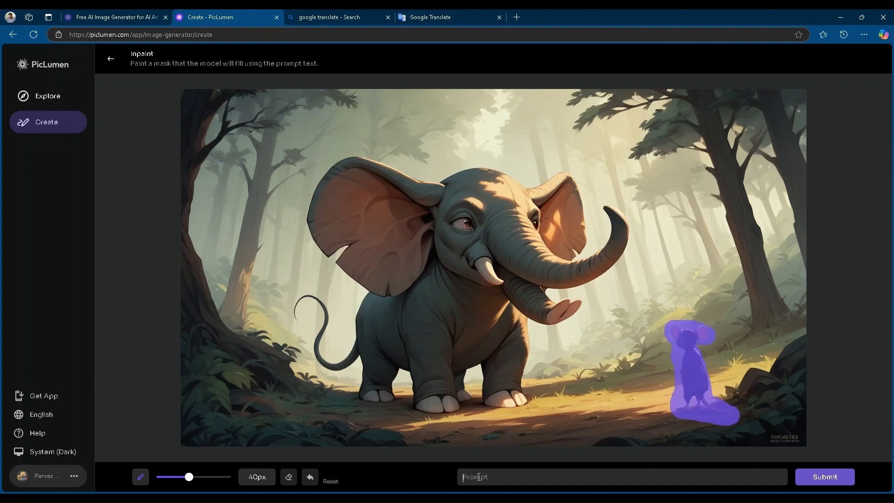
{"action": "type", "text": "remove the mouse"}
{"action": "left_click", "coordinate": [825, 476]}
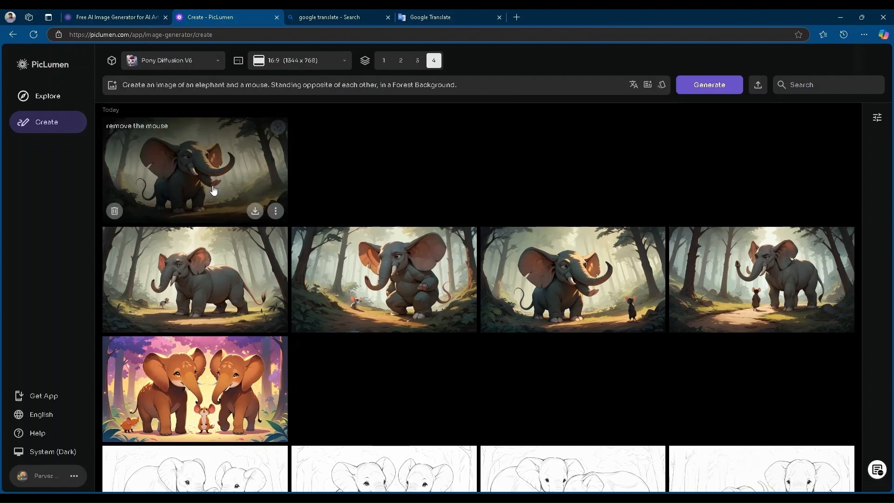
{"action": "left_click", "coordinate": [213, 190]}
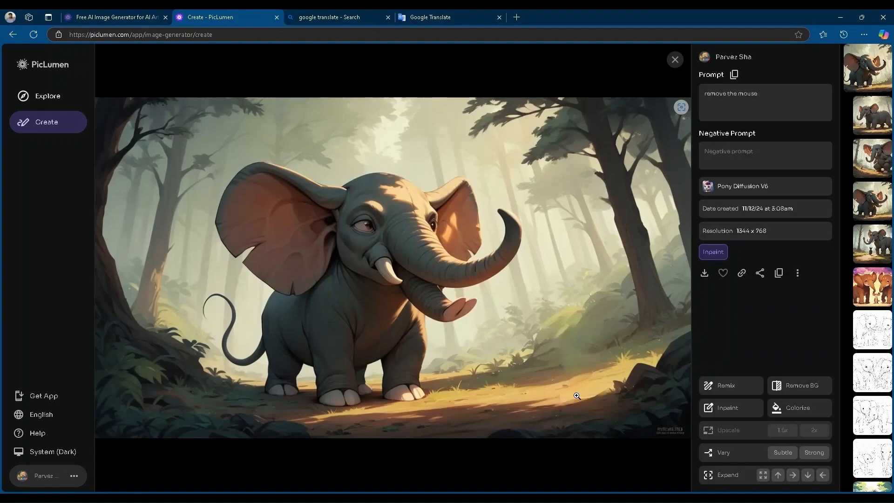
{"action": "left_click", "coordinate": [675, 60]}
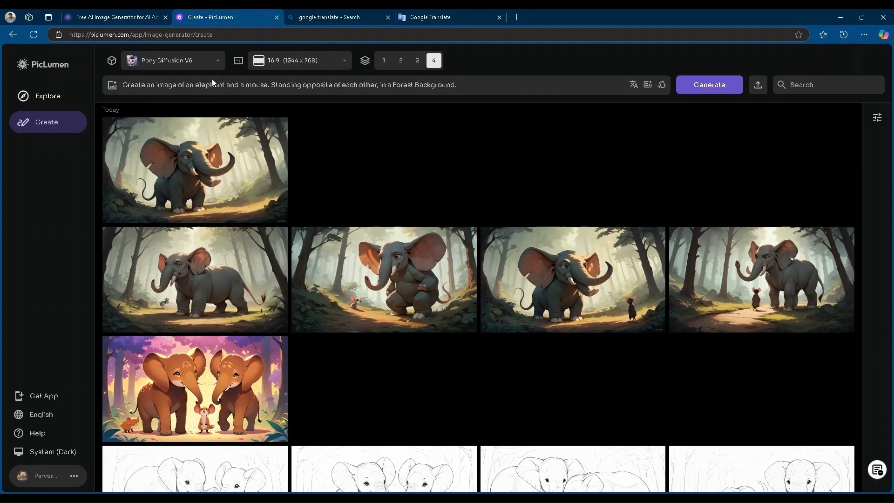
Using FLUX.1-schnell, generate images of a Tamil woman sitting on the floor in the morning, reading a book, with a little light through the window behind her
{"action": "left_click", "coordinate": [214, 63]}
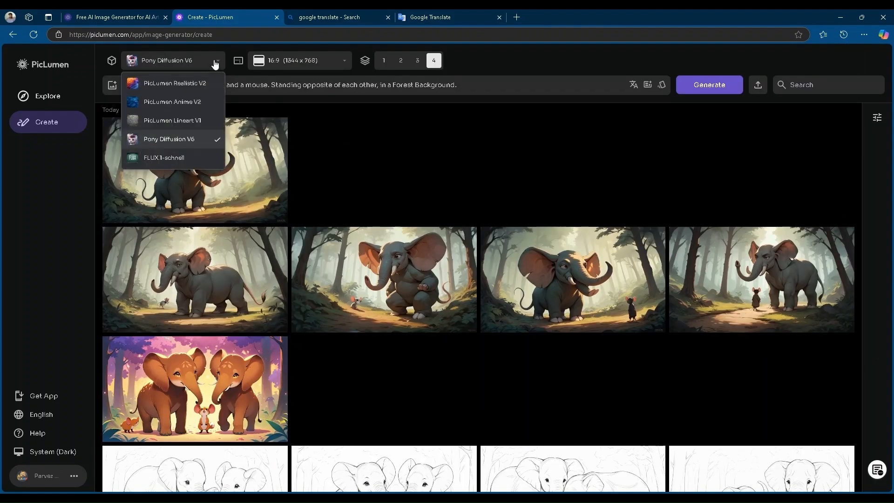
{"action": "left_click", "coordinate": [196, 157]}
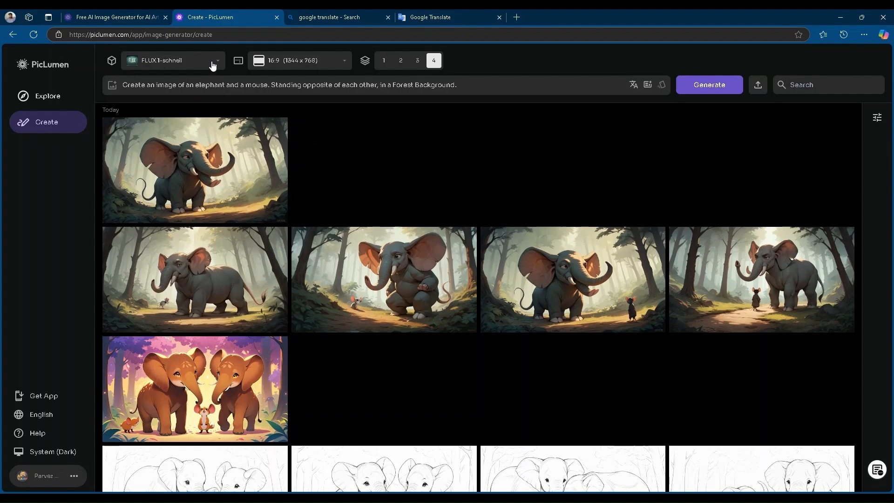
{"action": "left_click", "coordinate": [275, 85]}
{"action": "key", "text": "ctrl+a"}
{"action": "type", "text": "Create an image of a Tamil woman sitting on the floor in the morning, reading a book. There is a little light coming through the window behind her."}
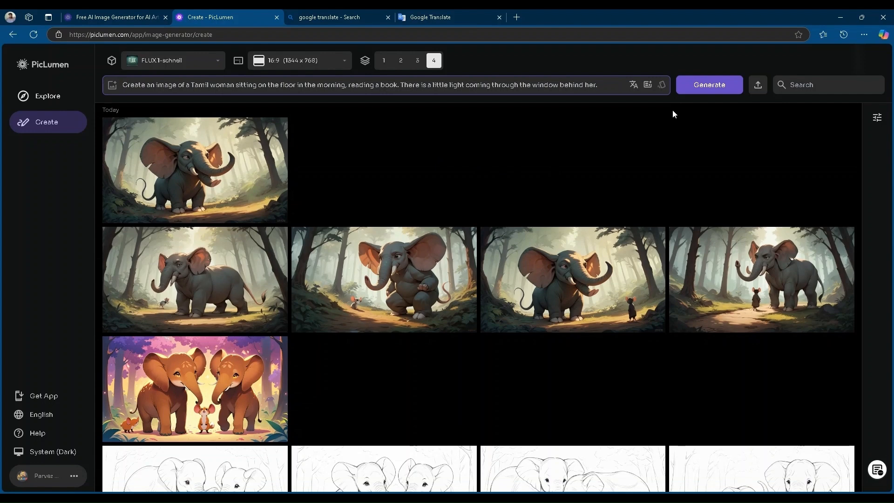
{"action": "left_click", "coordinate": [720, 86]}
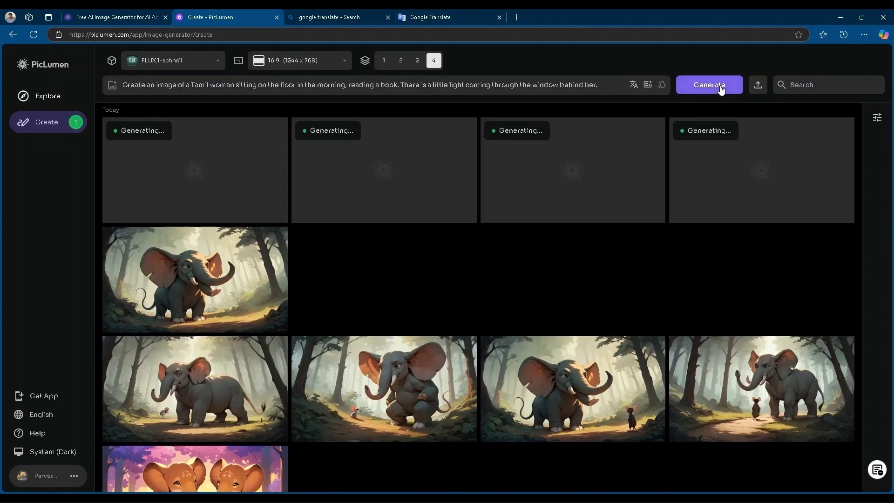
View the FLUX.1-schnell images of the reading woman at full size and browse back through the earlier elephant images
{"action": "left_click", "coordinate": [613, 194]}
{"action": "key", "text": "Escape"}
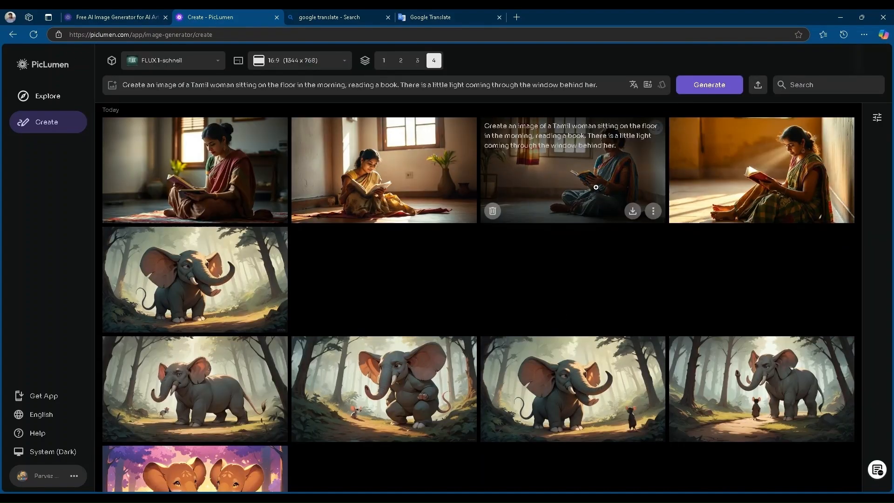
{"action": "left_click", "coordinate": [595, 187]}
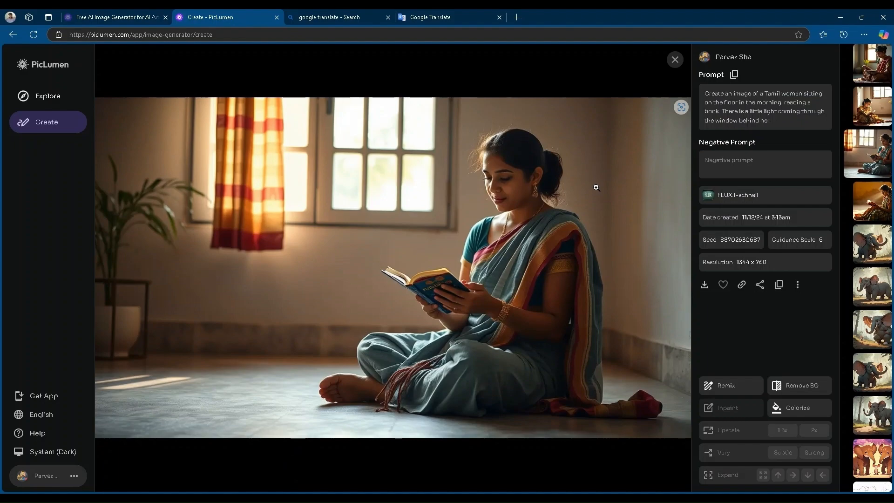
{"action": "scroll", "coordinate": [598, 193], "scroll_direction": "down", "scroll_amount": 3}
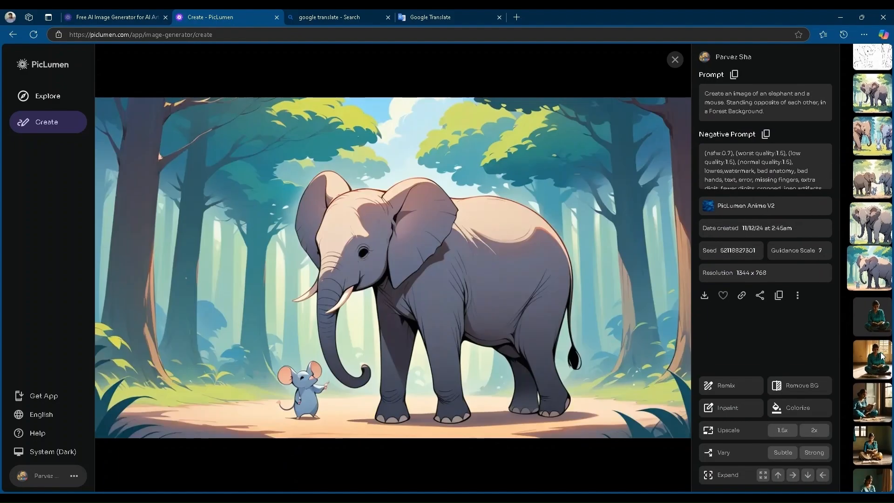
{"action": "left_click", "coordinate": [881, 356]}
{"action": "left_click", "coordinate": [872, 112]}
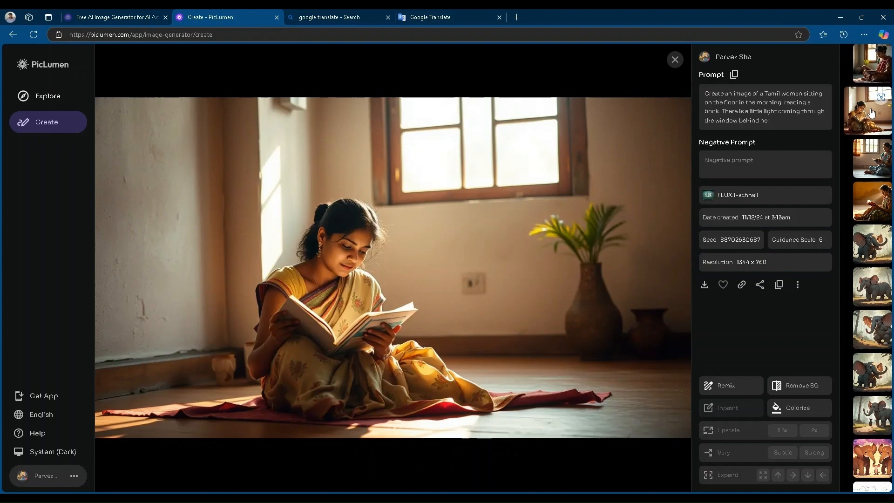
{"action": "scroll", "coordinate": [872, 113], "scroll_direction": "down", "scroll_amount": 1}
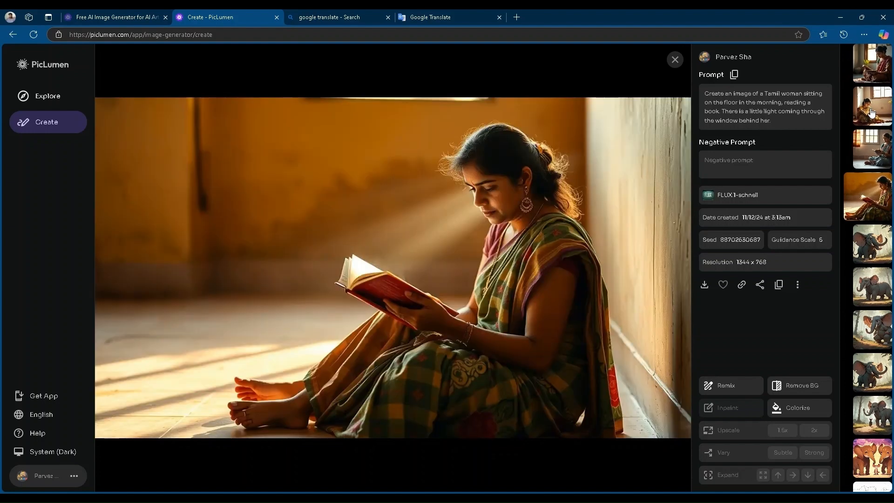
{"action": "scroll", "coordinate": [872, 113], "scroll_direction": "up", "scroll_amount": 3}
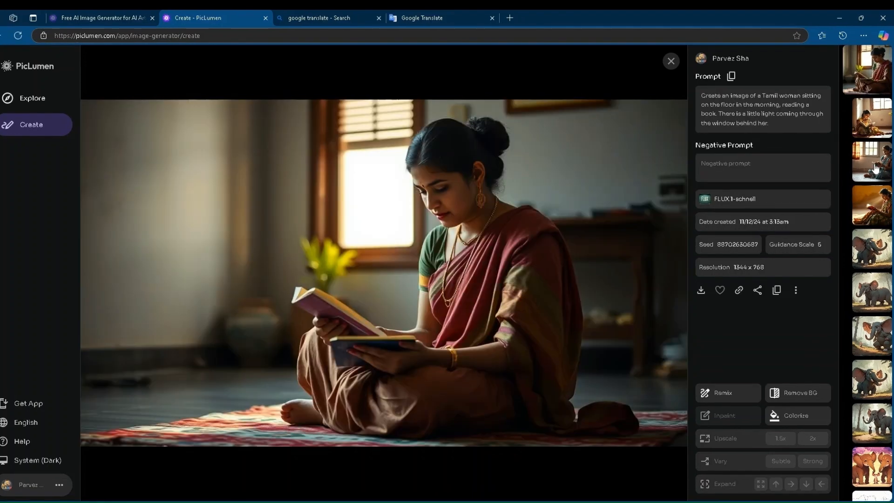
{"action": "scroll", "coordinate": [875, 168], "scroll_direction": "down", "scroll_amount": 2}
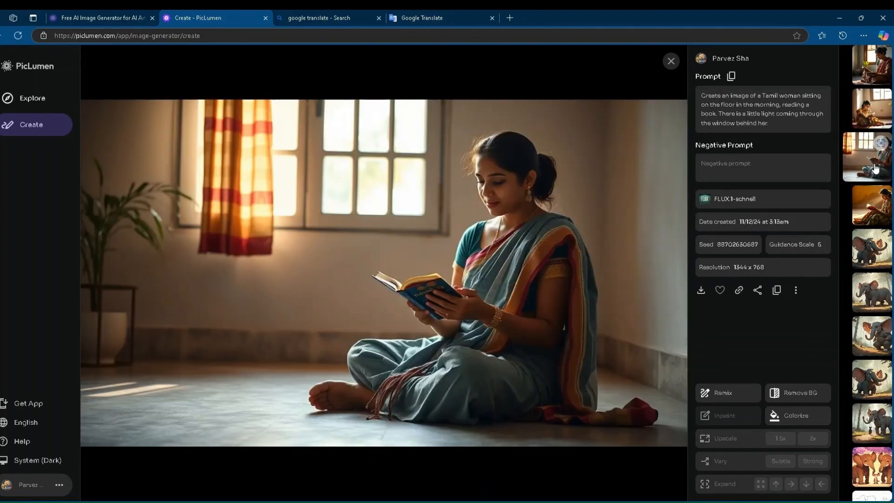
{"action": "scroll", "coordinate": [876, 168], "scroll_direction": "down", "scroll_amount": 3}
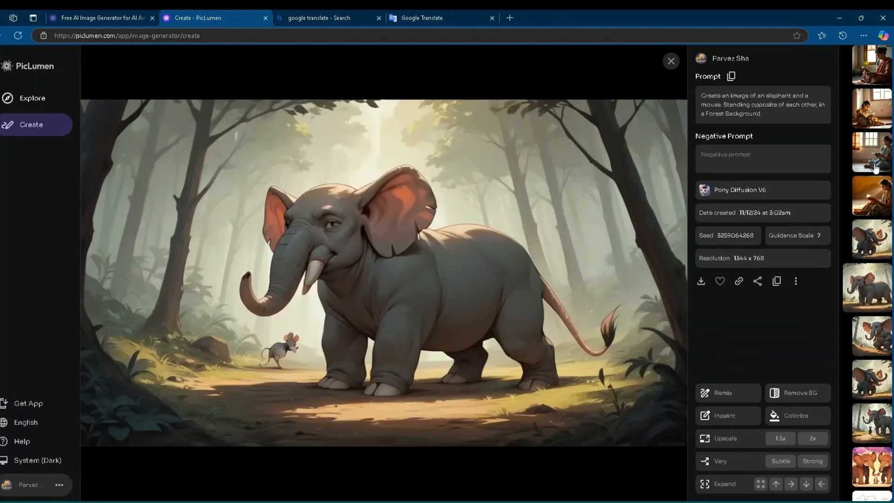
{"action": "scroll", "coordinate": [875, 169], "scroll_direction": "down", "scroll_amount": 4}
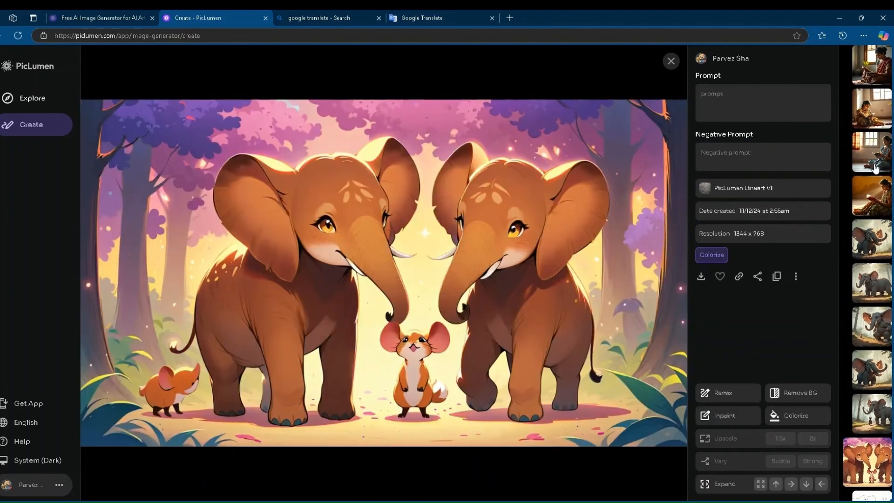